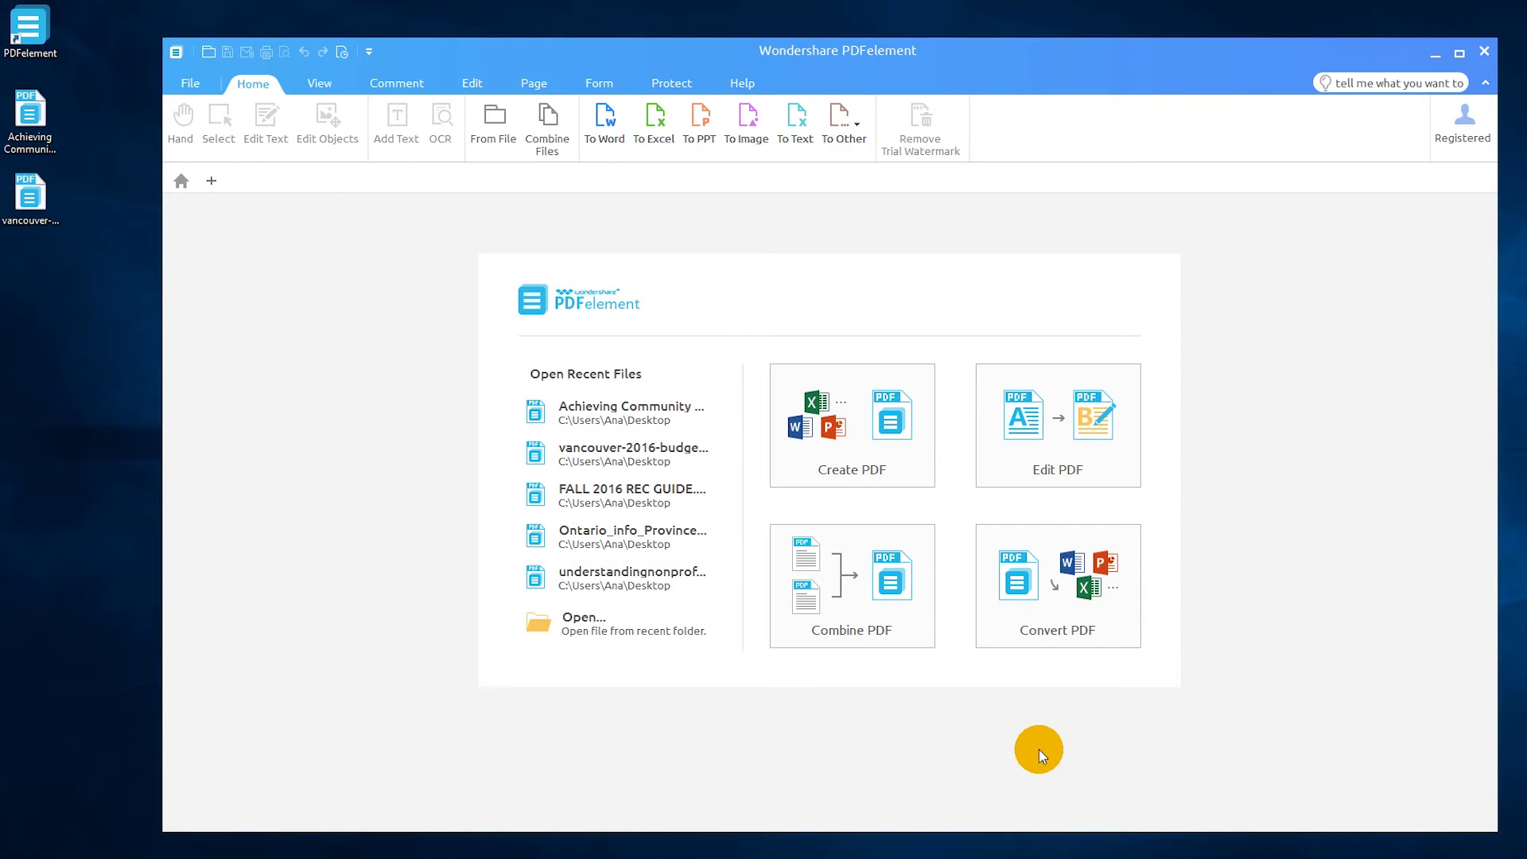
- Queue the community amenities report and vancouver-2016-budget.pdf in the Convert PDF tool
{"action": "left_click", "coordinate": [1058, 596]}
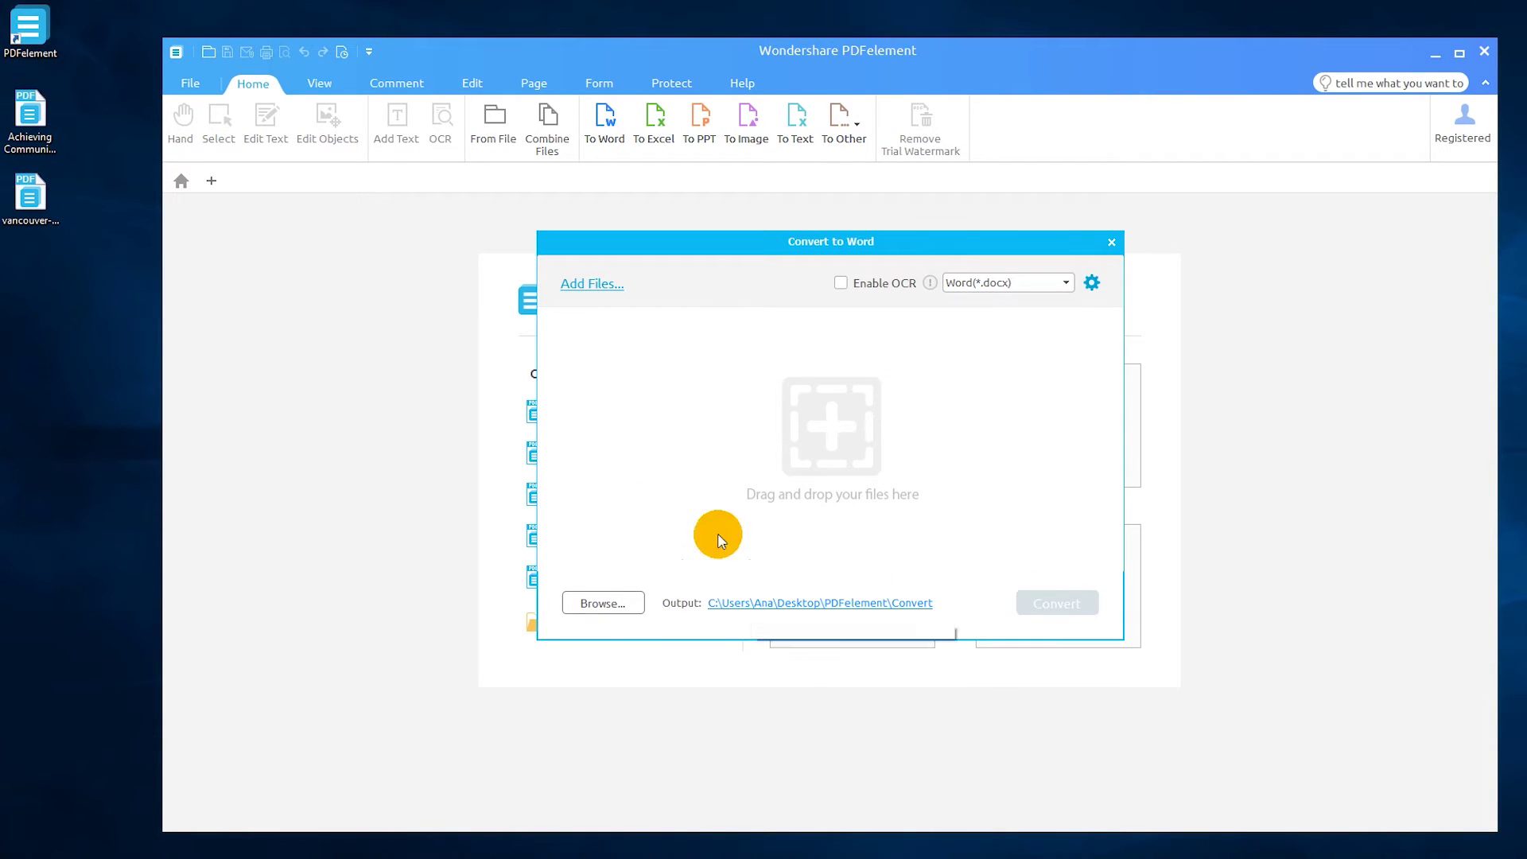
{"action": "left_click_drag", "start_coordinate": [37, 144], "coordinate": [731, 436]}
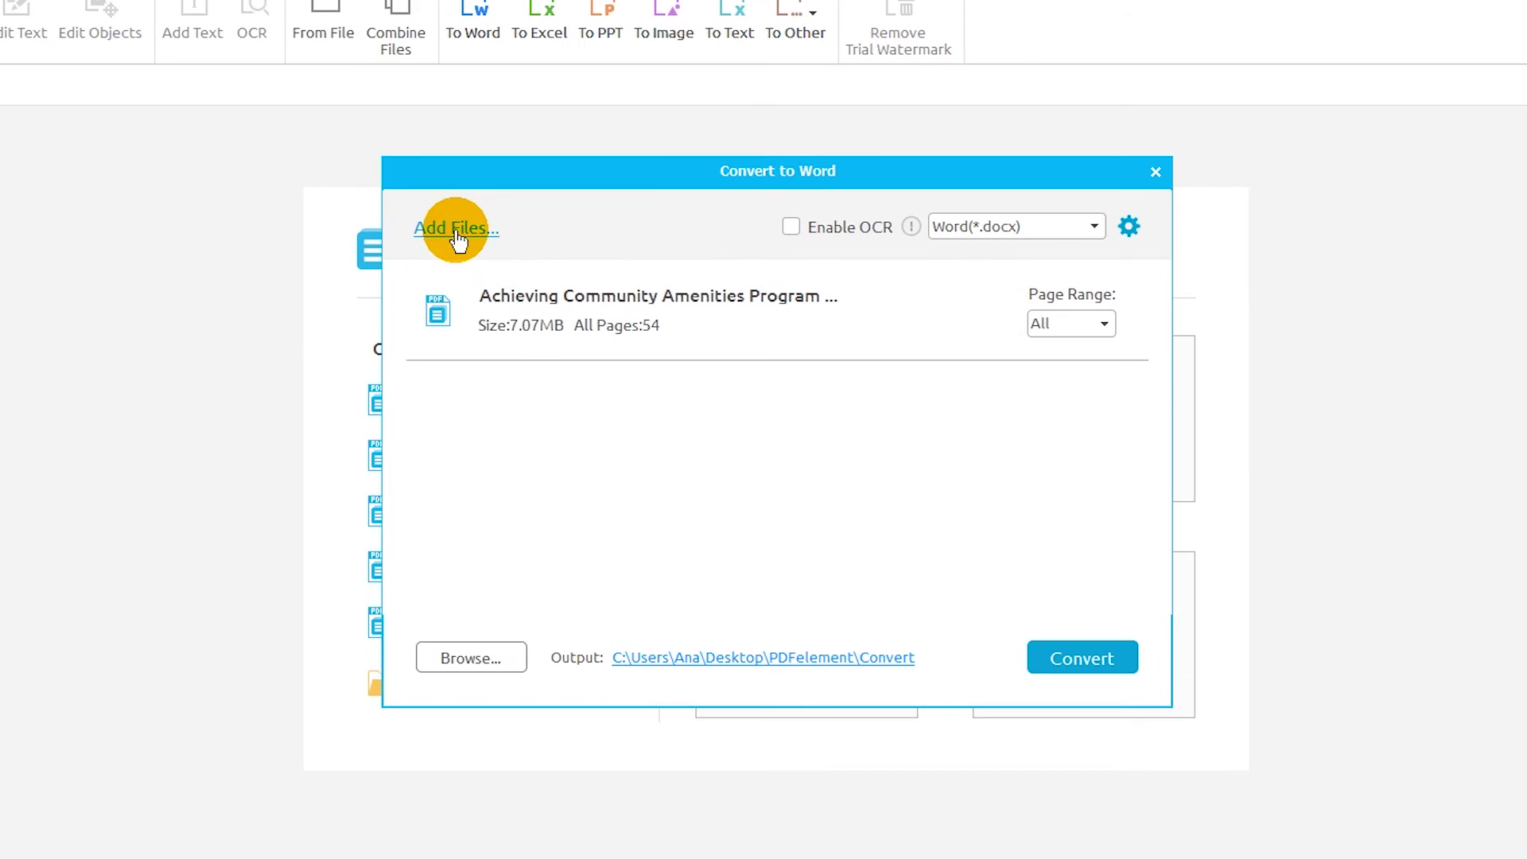
{"action": "left_click", "coordinate": [513, 251]}
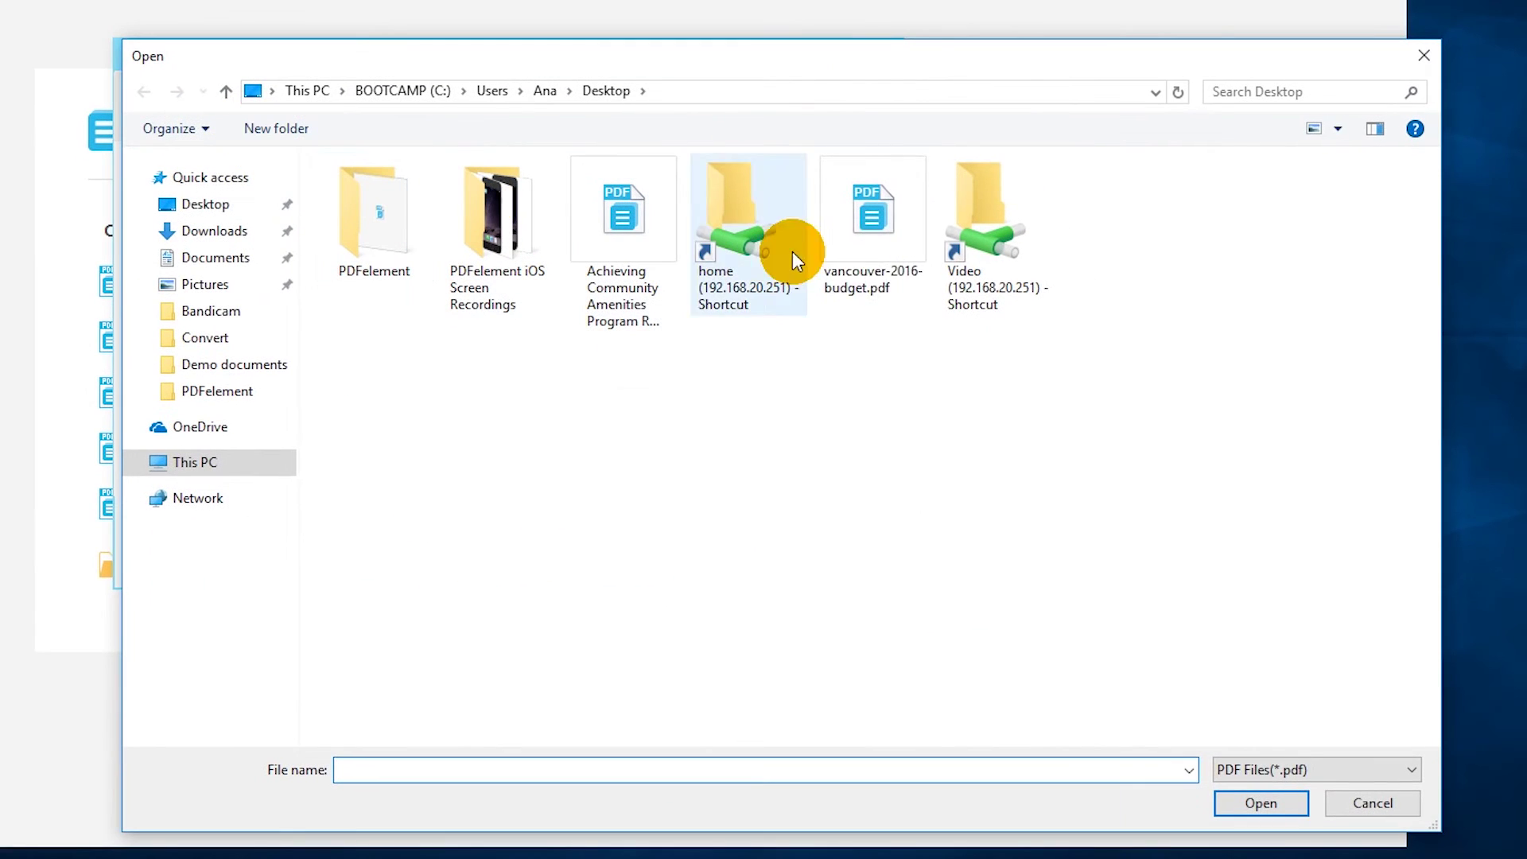
{"action": "left_click", "coordinate": [868, 261]}
{"action": "left_click", "coordinate": [1262, 803]}
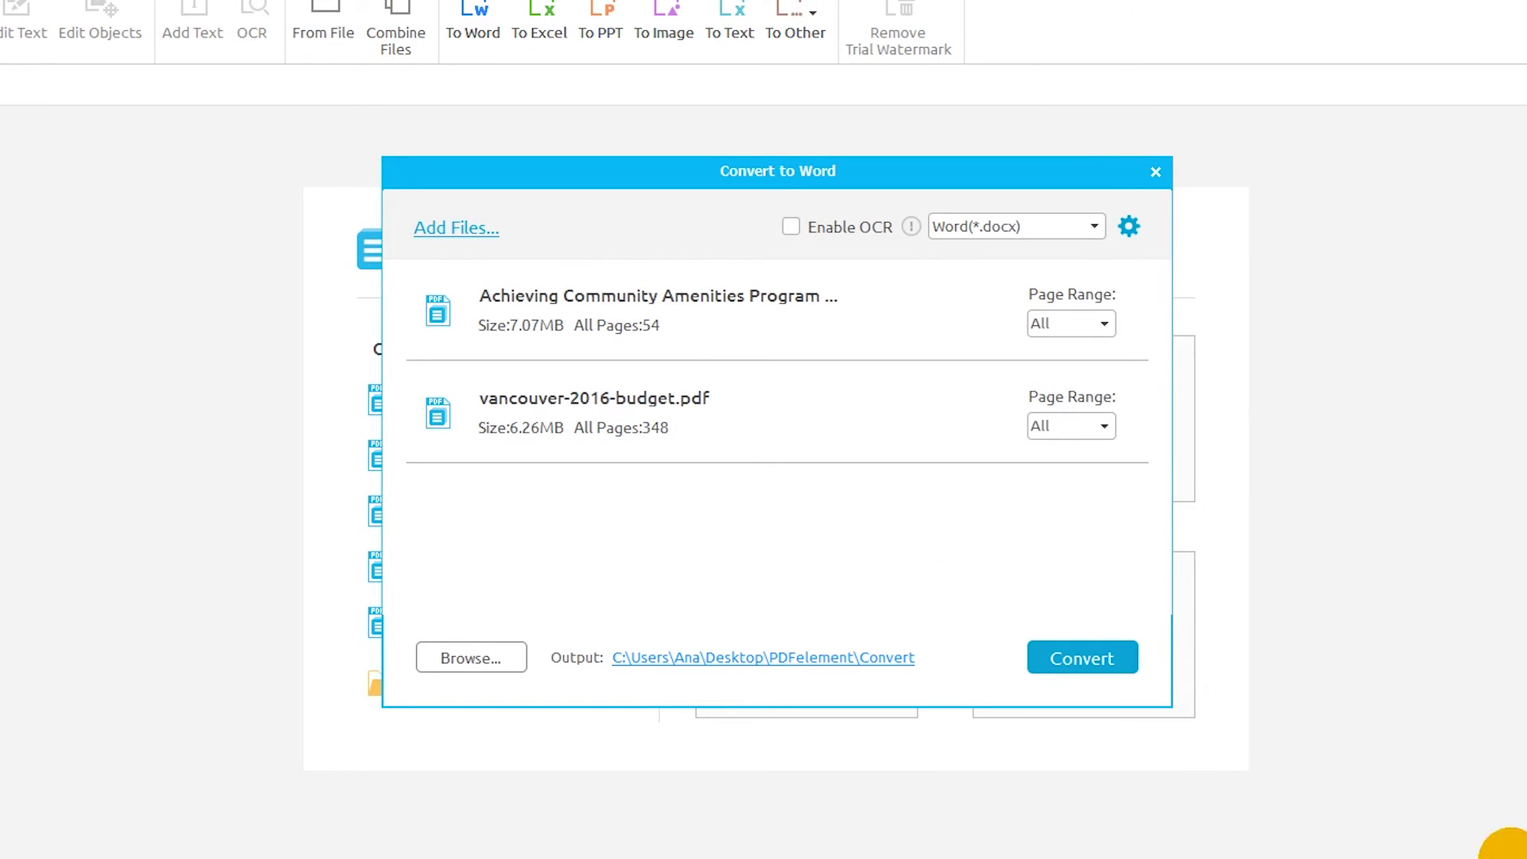
- Set page 6 for the report, pages 7-8 for the budget, and JPG as output format
{"action": "left_click", "coordinate": [1050, 323]}
{"action": "type", "text": "6"}
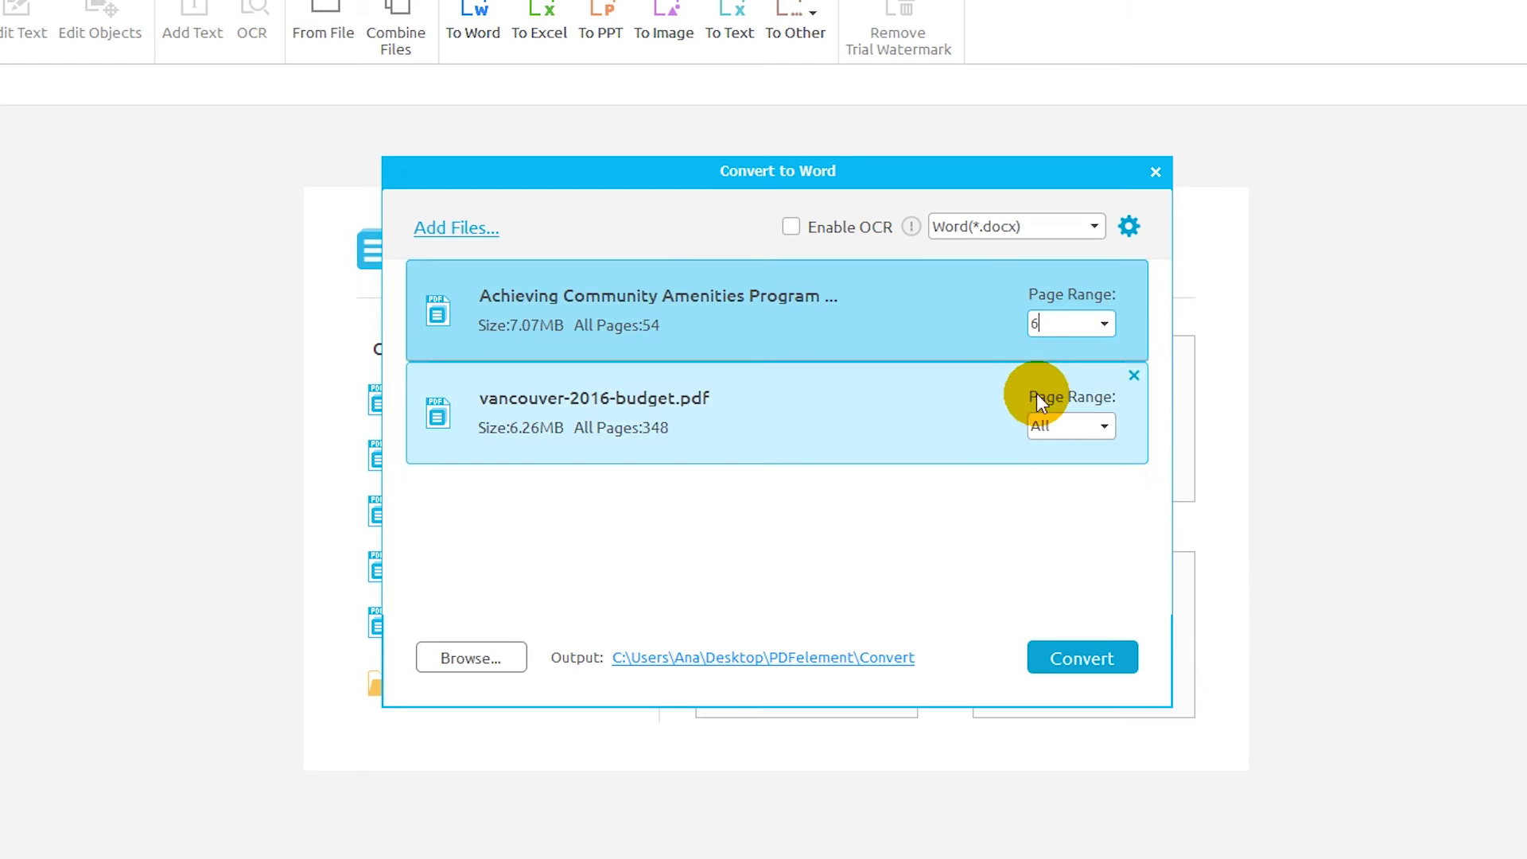
{"action": "left_click", "coordinate": [1050, 426]}
{"action": "type", "text": "7-8"}
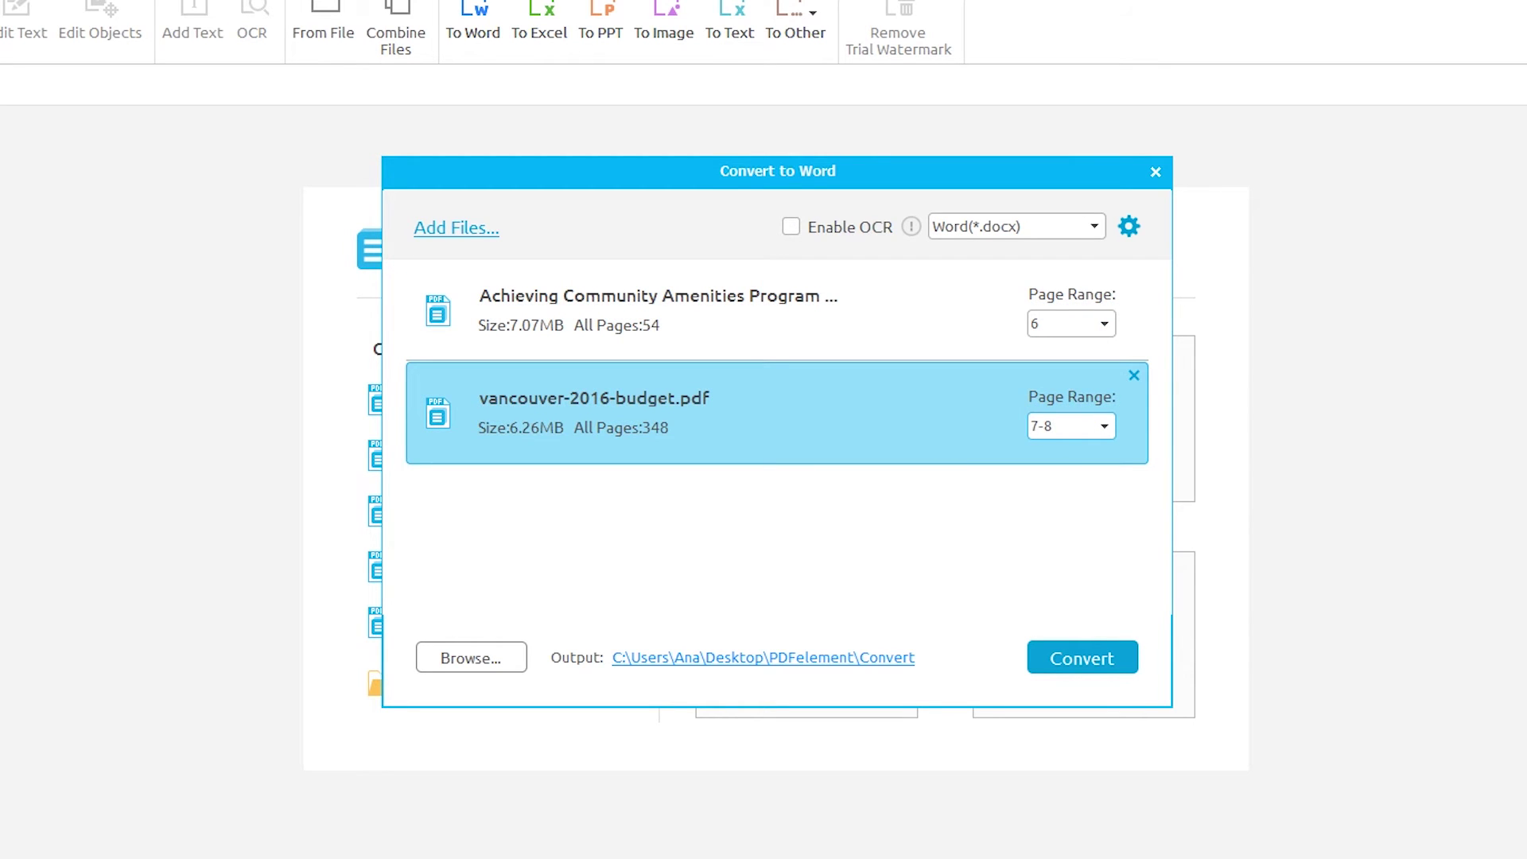
{"action": "left_click", "coordinate": [1091, 226]}
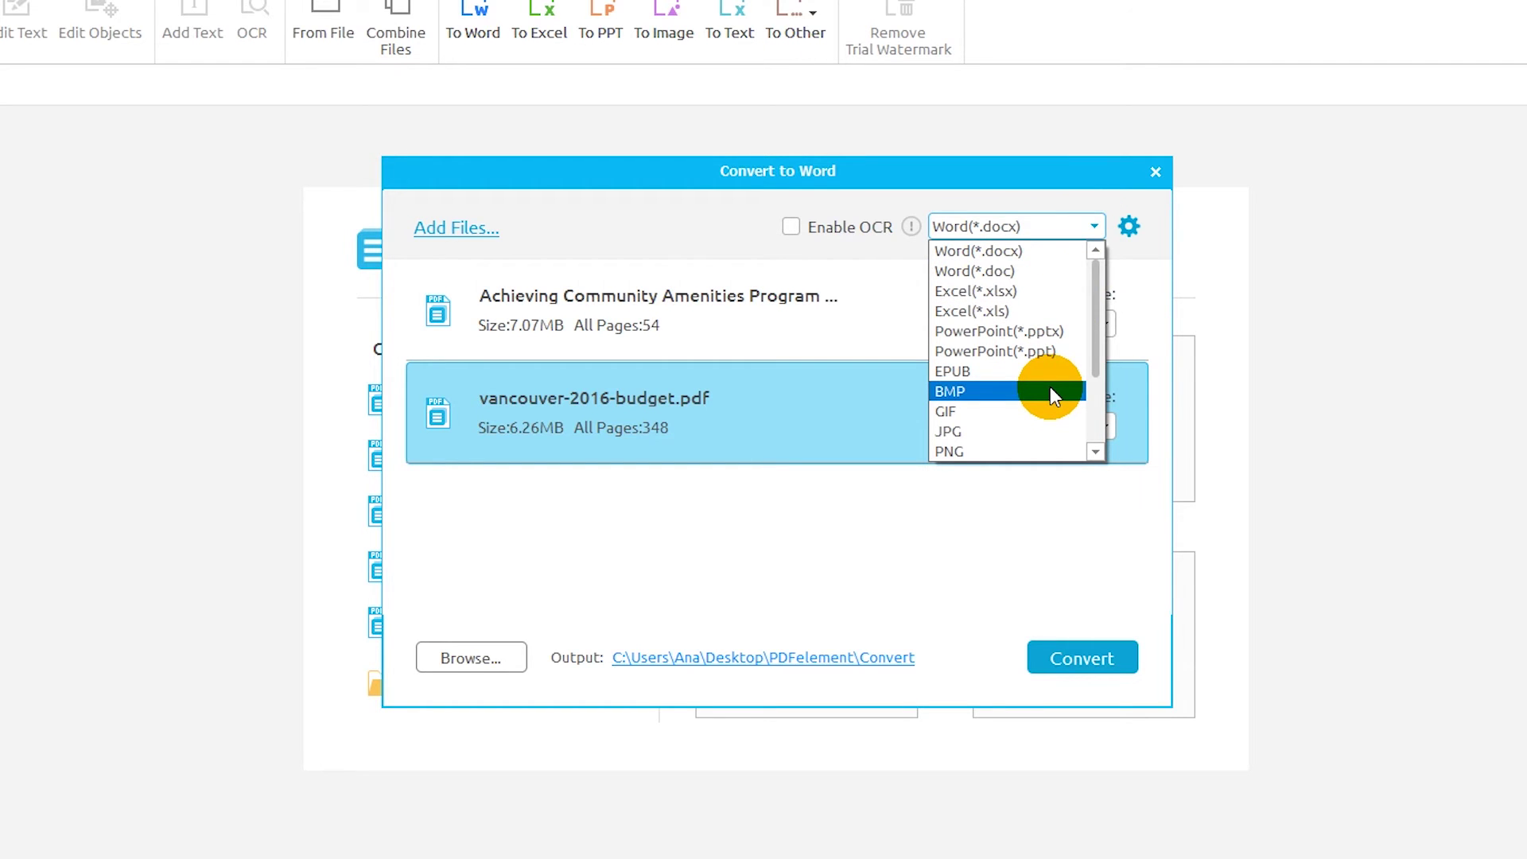
{"action": "left_click", "coordinate": [1046, 431]}
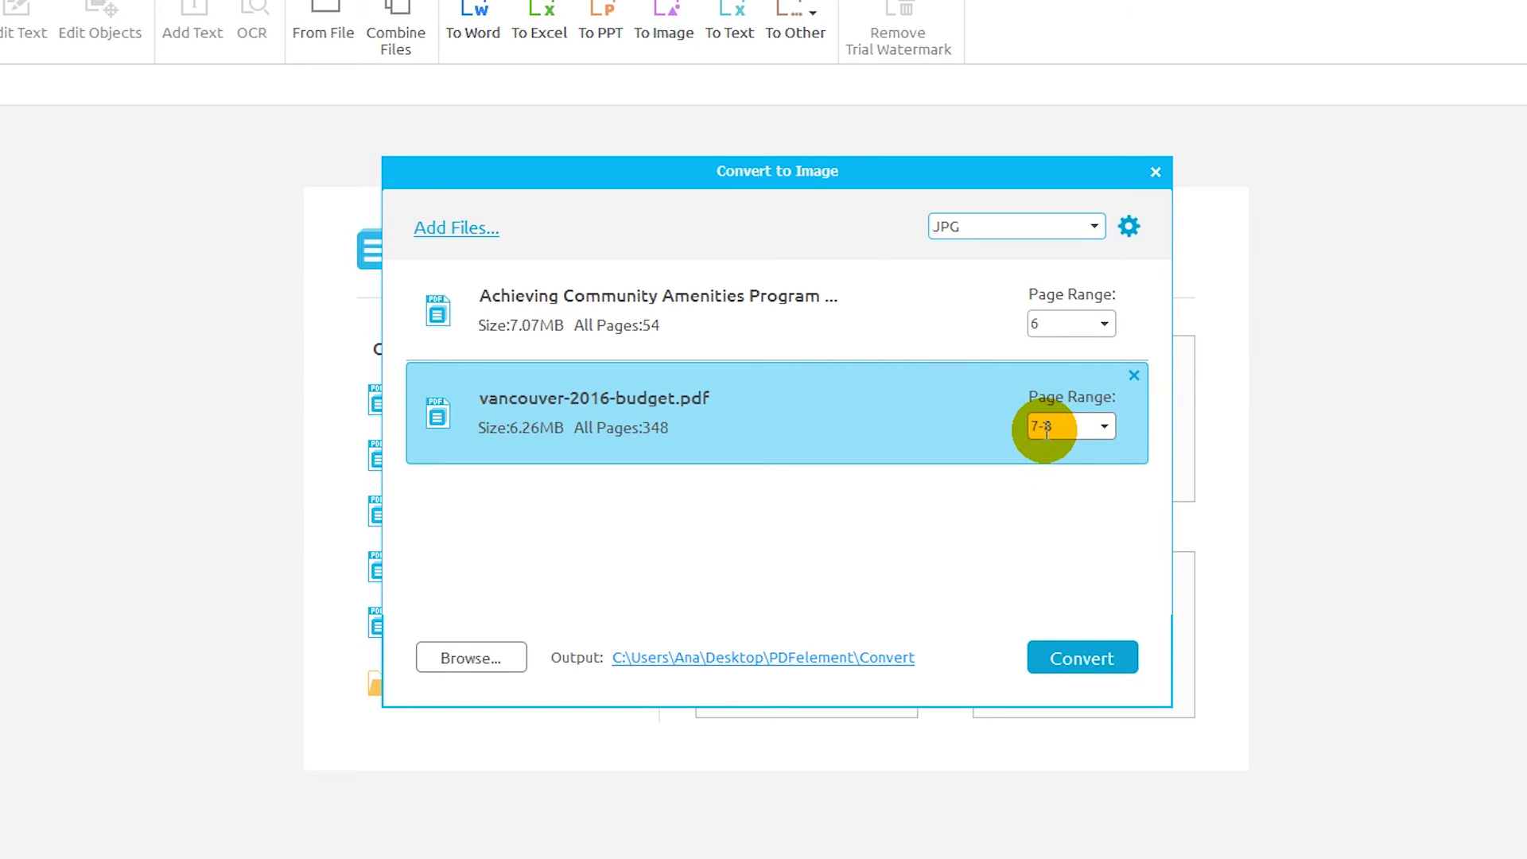
{"action": "left_click", "coordinate": [1129, 226]}
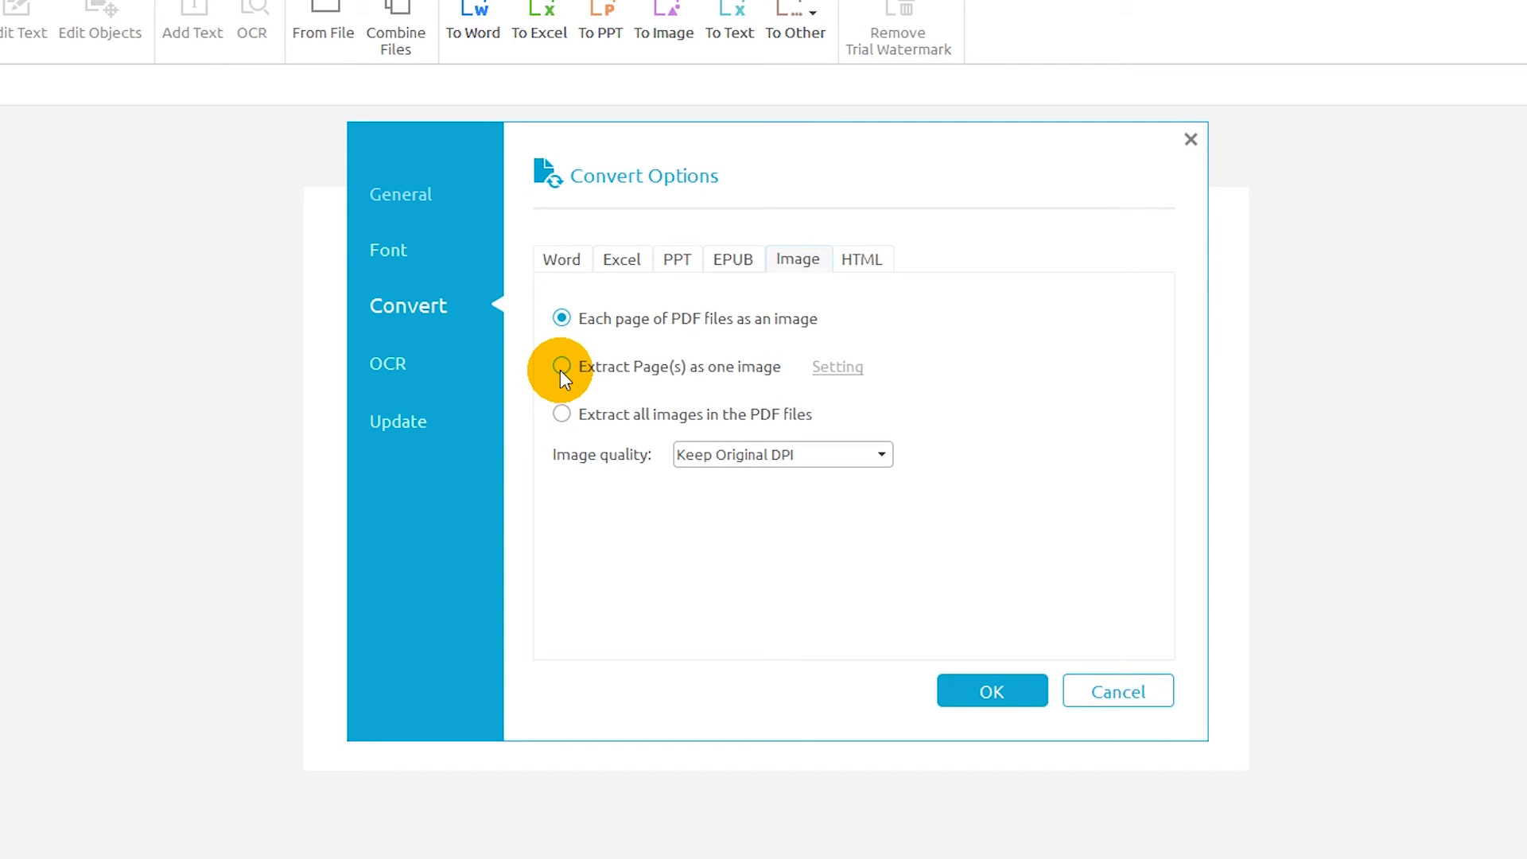
- Convert both files with each PDF page saved as a separate image
{"action": "left_click", "coordinate": [561, 319]}
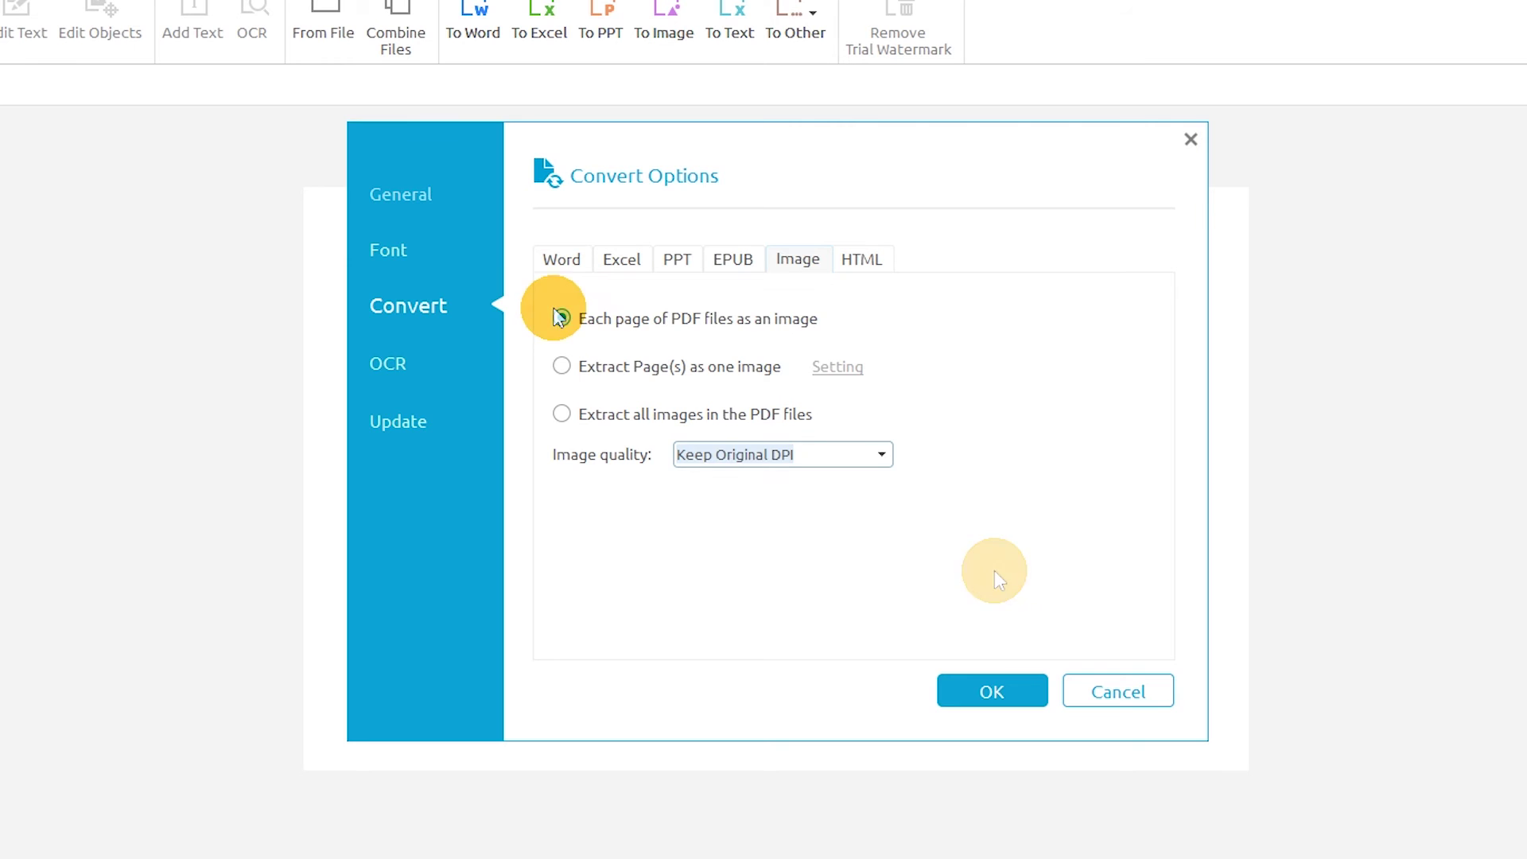
{"action": "left_click", "coordinate": [1021, 679]}
{"action": "left_click", "coordinate": [1059, 659]}
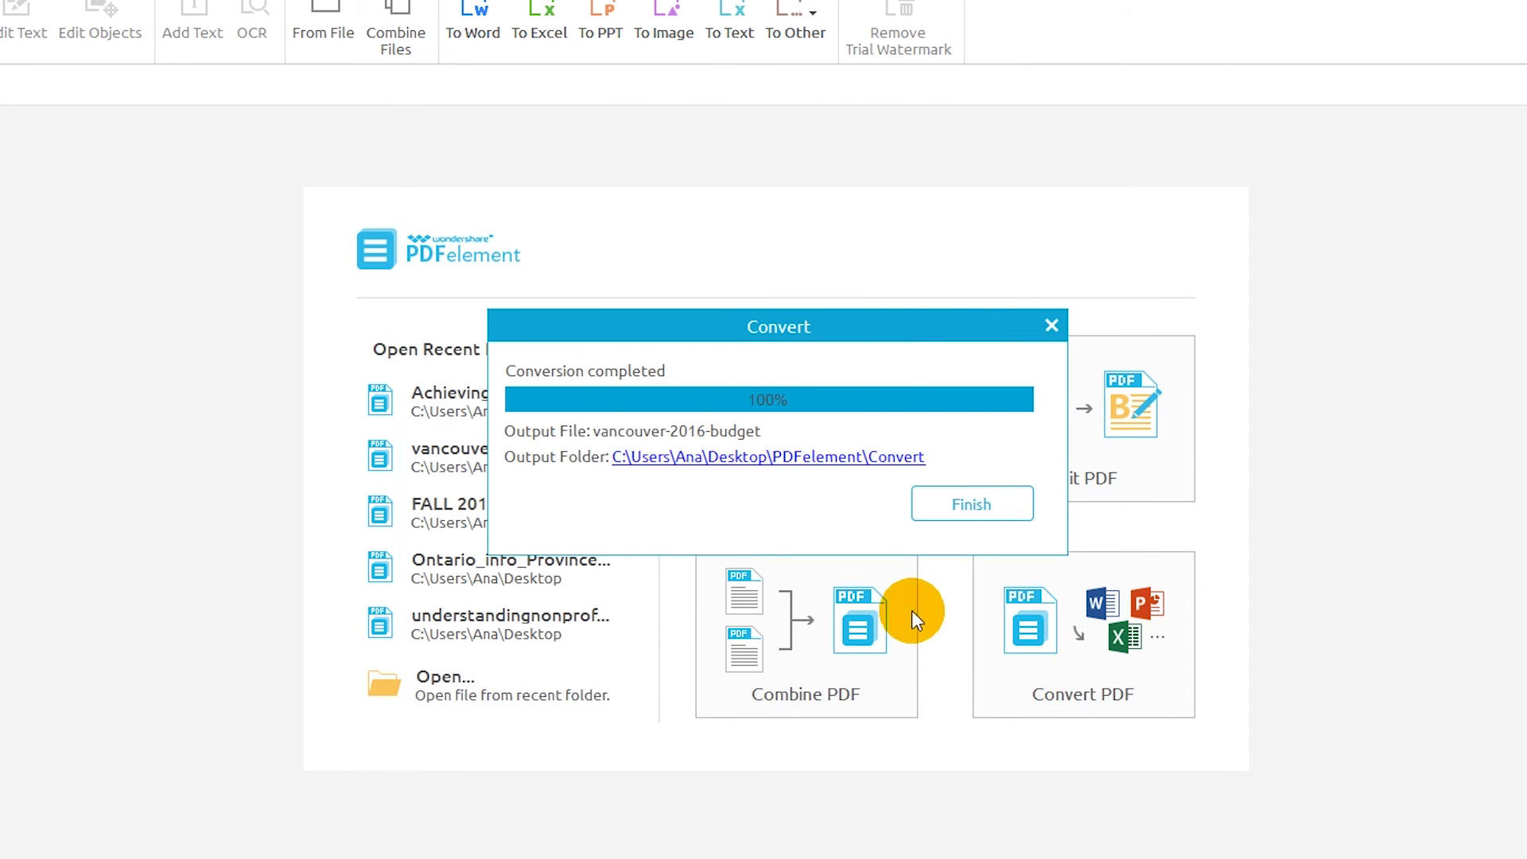
- View a converted page image in the community amenities report's output subfolder
{"action": "left_click", "coordinate": [782, 461]}
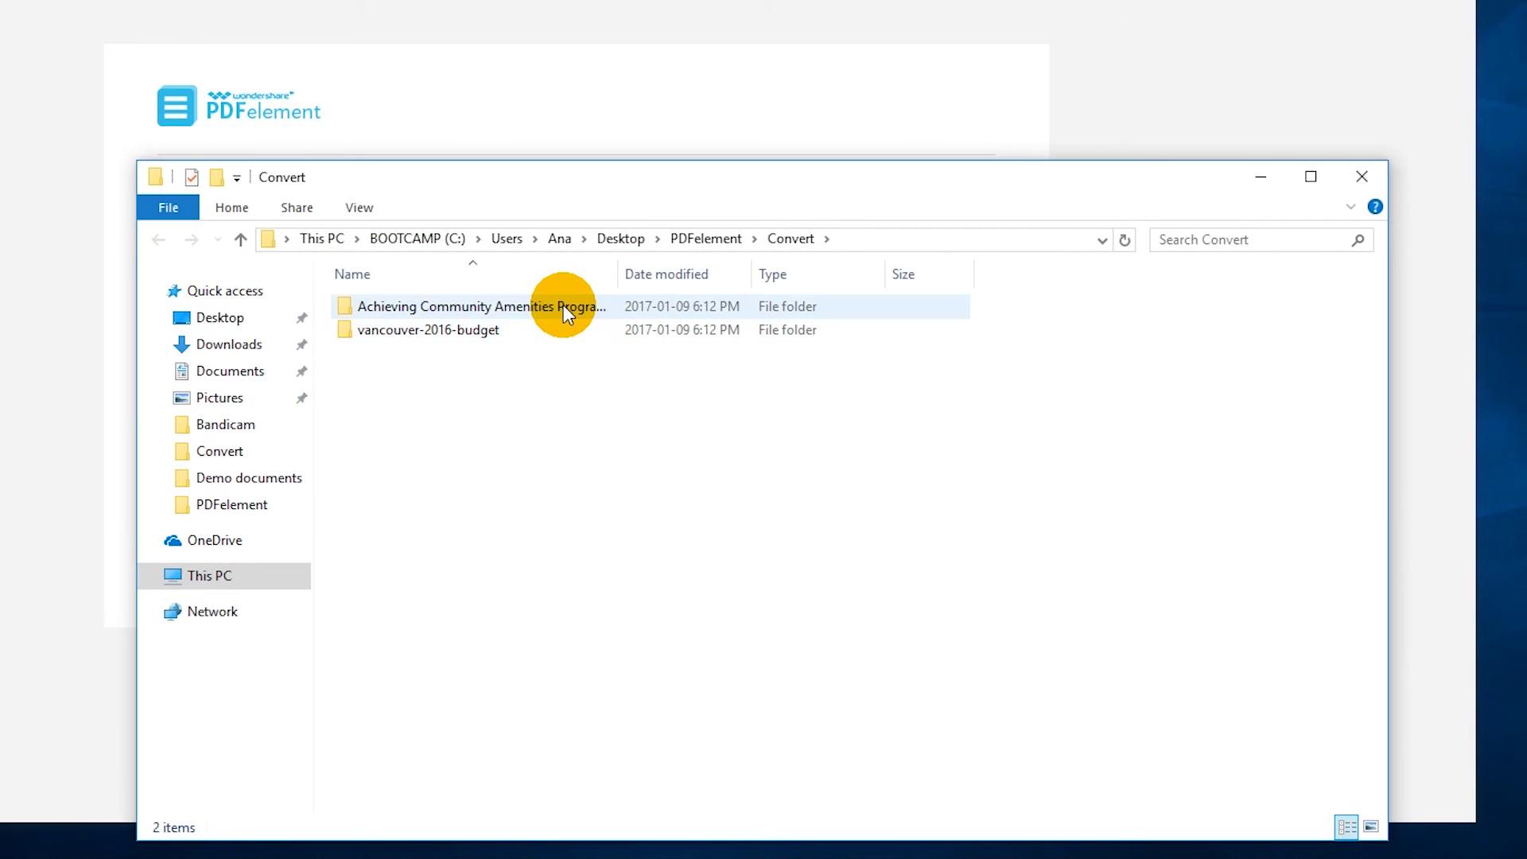
{"action": "double_click", "coordinate": [564, 303]}
{"action": "double_click", "coordinate": [388, 320]}
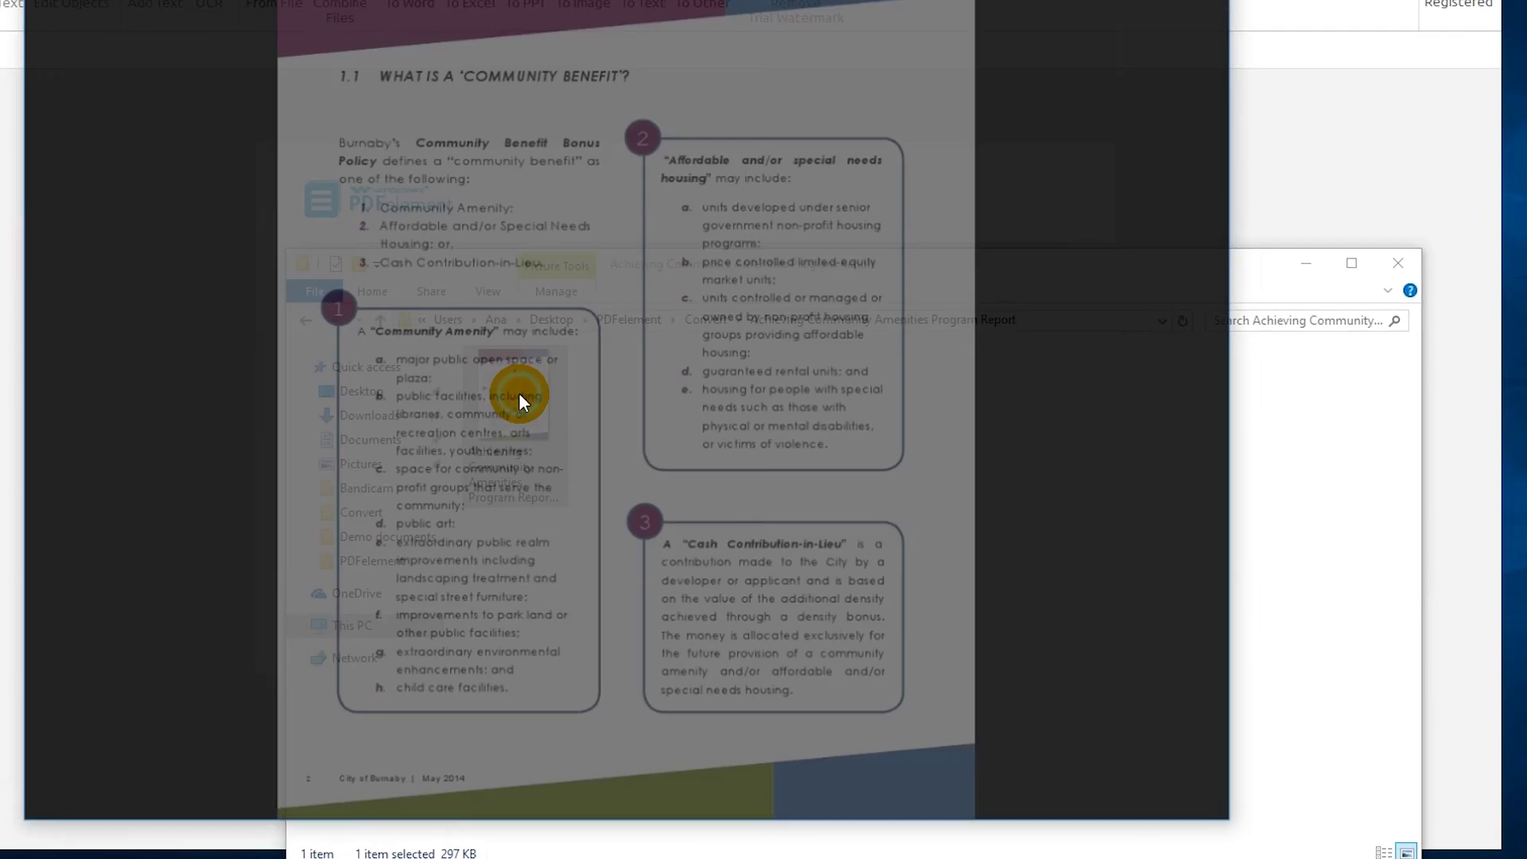